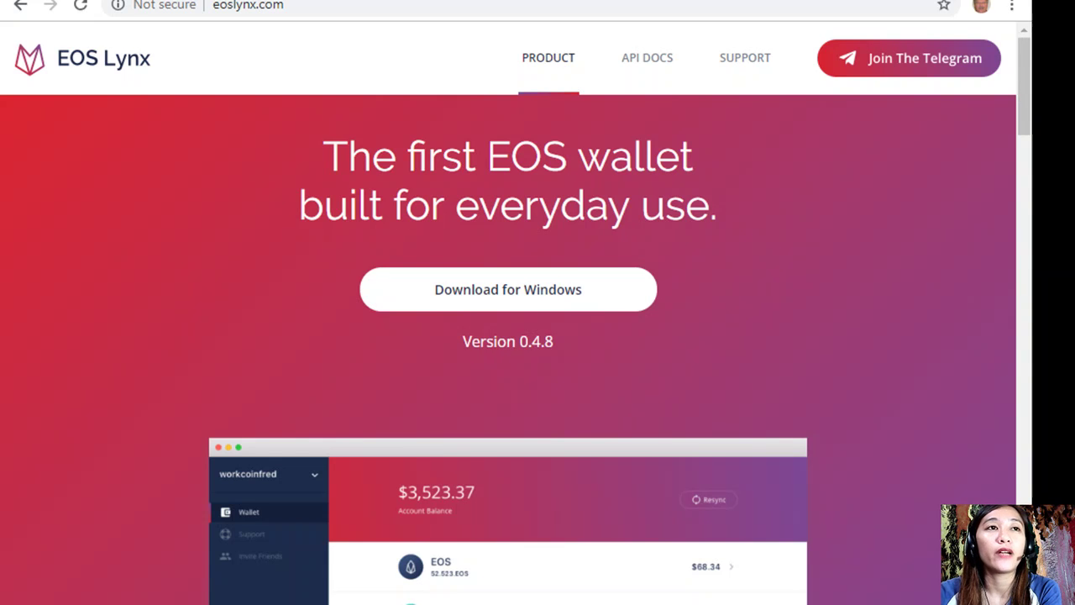
Return to the PreferredCurrency.News newsletter and open its linked 30 October 2018 spreadsheet
{"action": "key", "text": "alt+Left"}
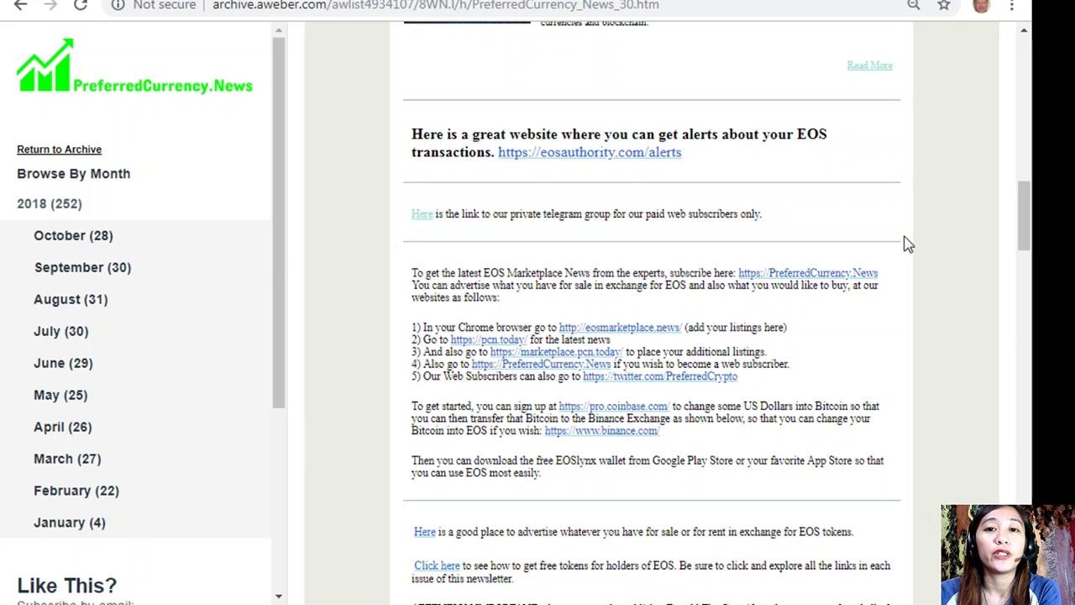
{"action": "scroll", "coordinate": [907, 243], "scroll_direction": "down", "scroll_amount": 12}
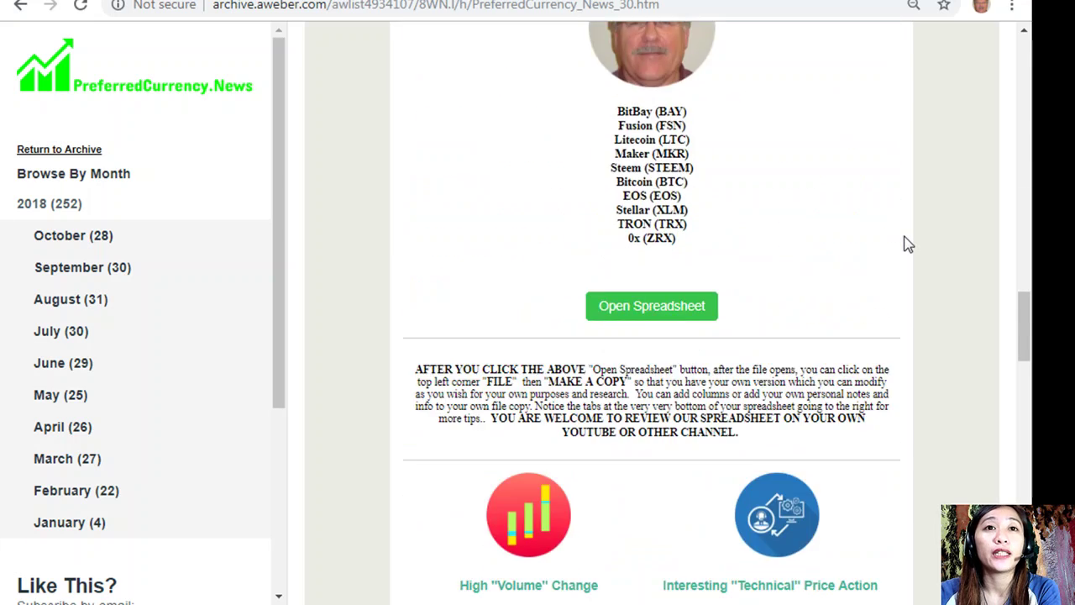
{"action": "scroll", "coordinate": [907, 244], "scroll_direction": "up", "scroll_amount": 2}
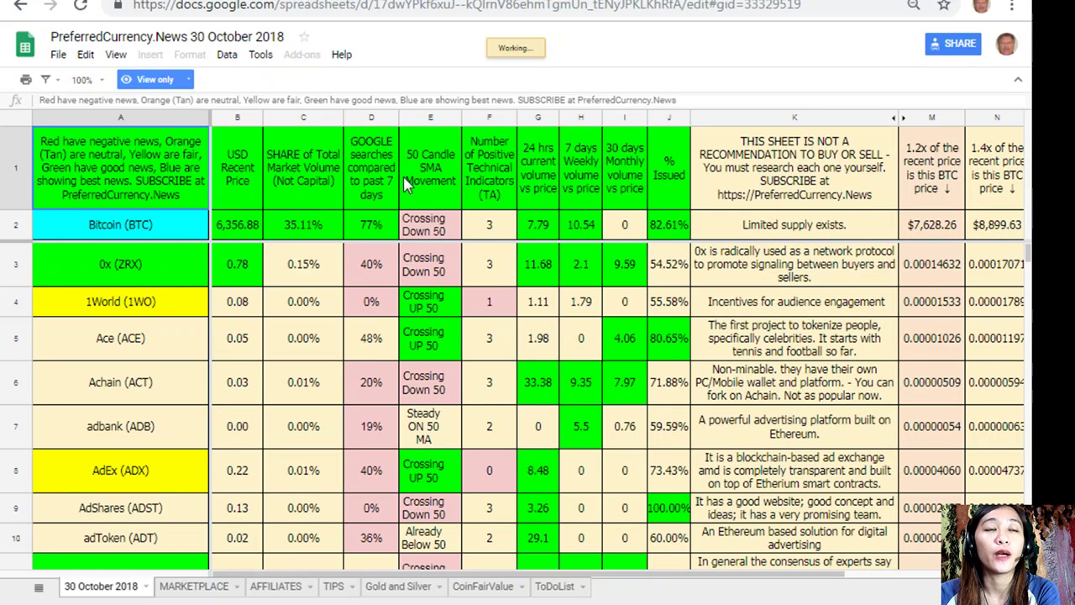
Examine the coin names in column A and their colour coding, from 0x (ZRX) down to aelf (ELF)
{"action": "left_click", "coordinate": [108, 123]}
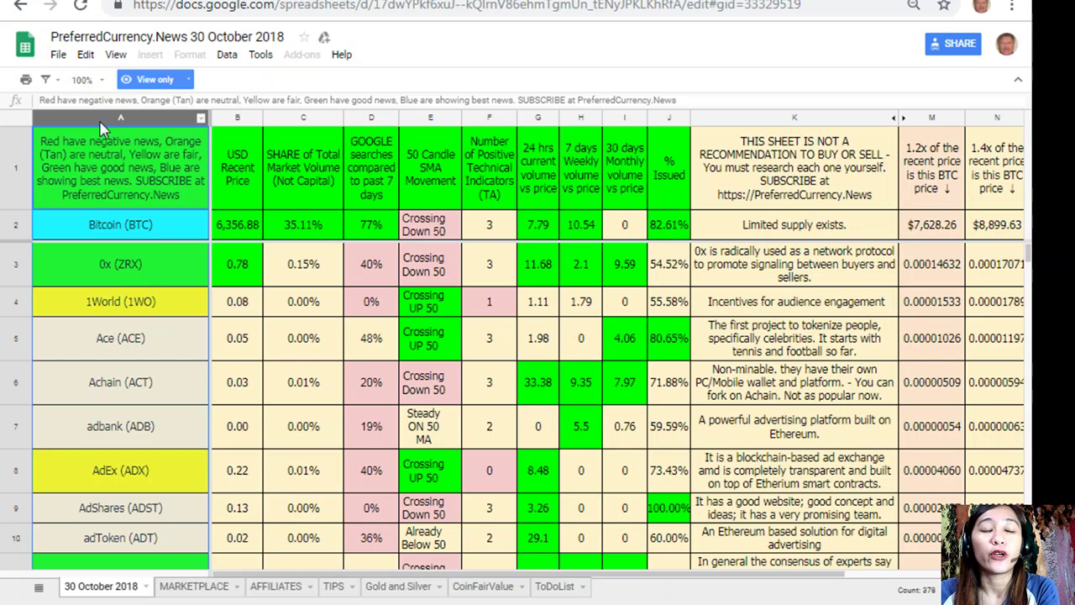
{"action": "left_click", "coordinate": [120, 235]}
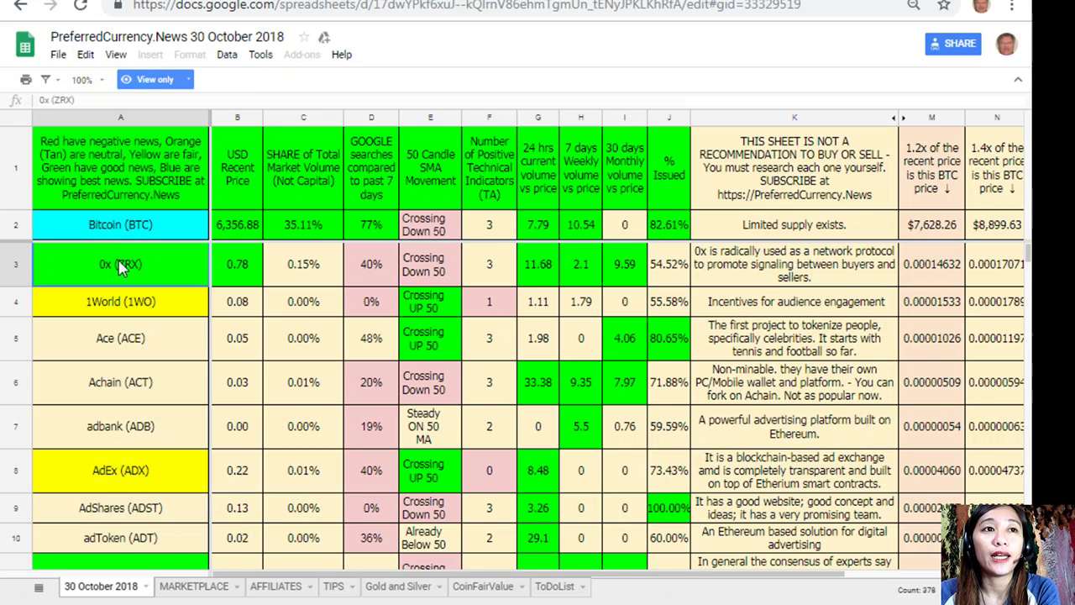
{"action": "left_click", "coordinate": [128, 261]}
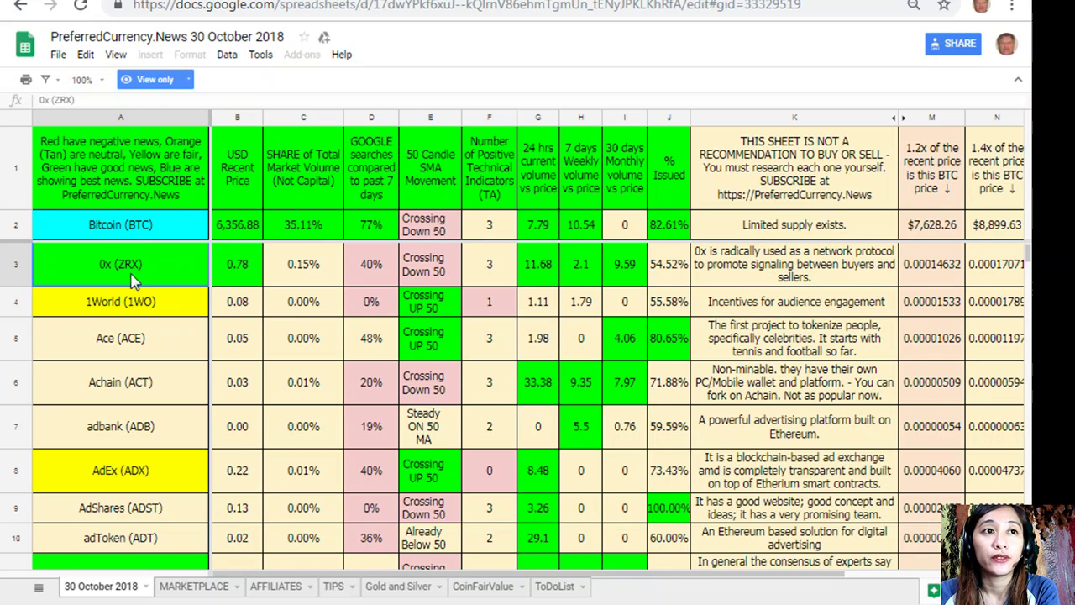
{"action": "left_click", "coordinate": [180, 559]}
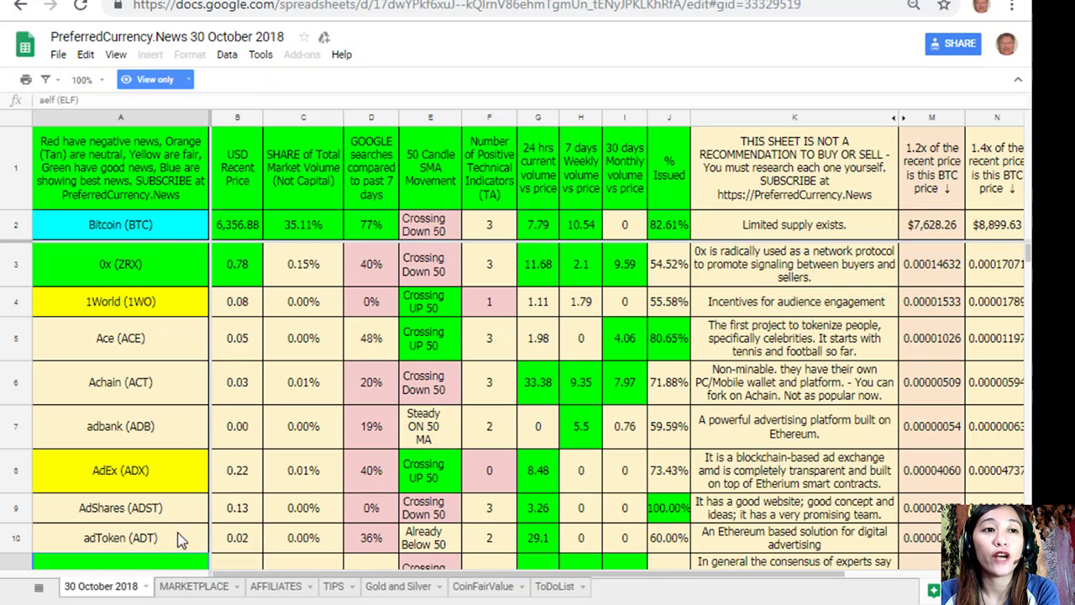
{"action": "scroll", "coordinate": [183, 445], "scroll_direction": "down", "scroll_amount": 3}
{"action": "scroll", "coordinate": [184, 441], "scroll_direction": "up", "scroll_amount": 3}
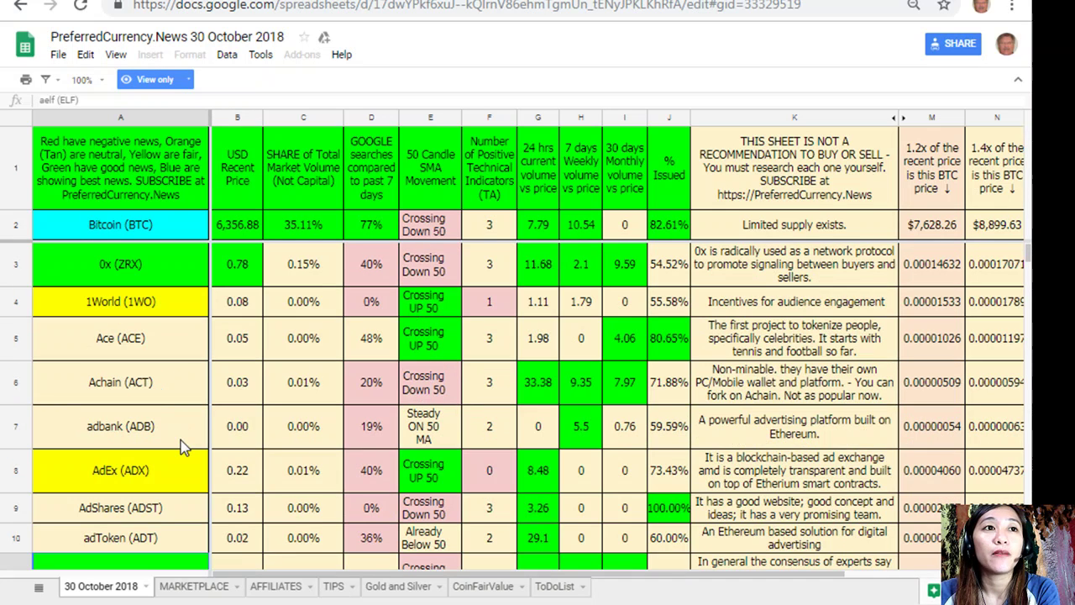
{"action": "left_click", "coordinate": [190, 235]}
{"action": "left_click", "coordinate": [189, 247]}
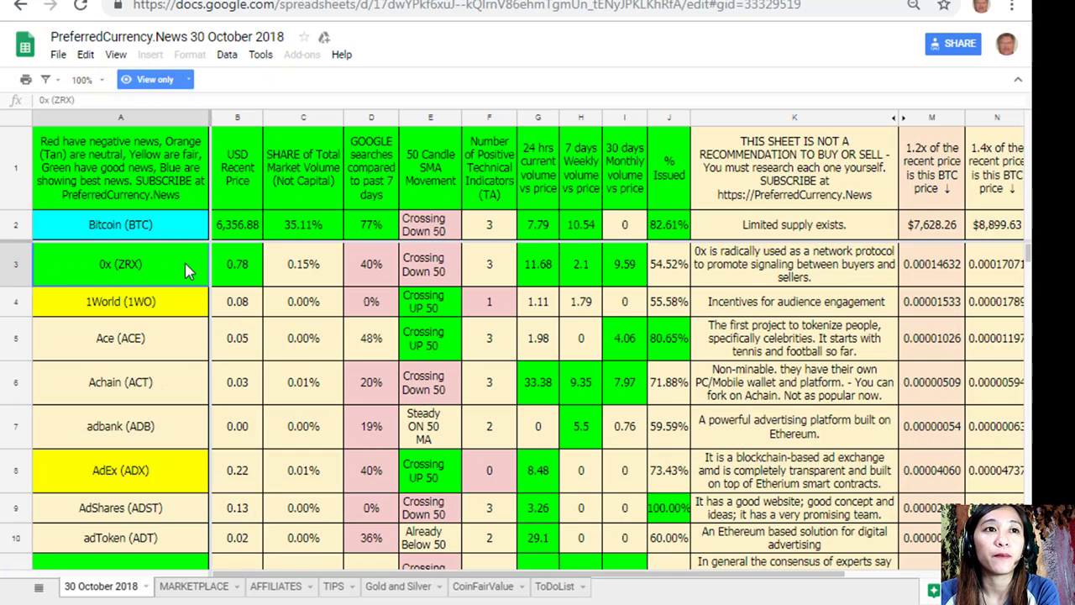
Review columns B to J one by one, from USD Recent Price through the volume columns to % Issued
{"action": "left_click", "coordinate": [237, 119]}
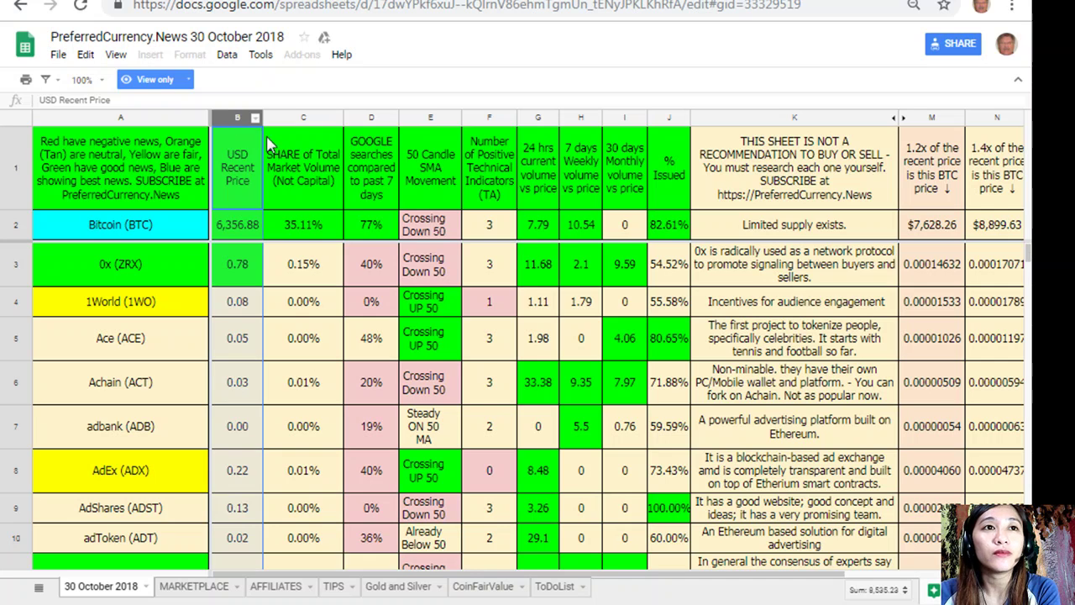
{"action": "left_click", "coordinate": [303, 118]}
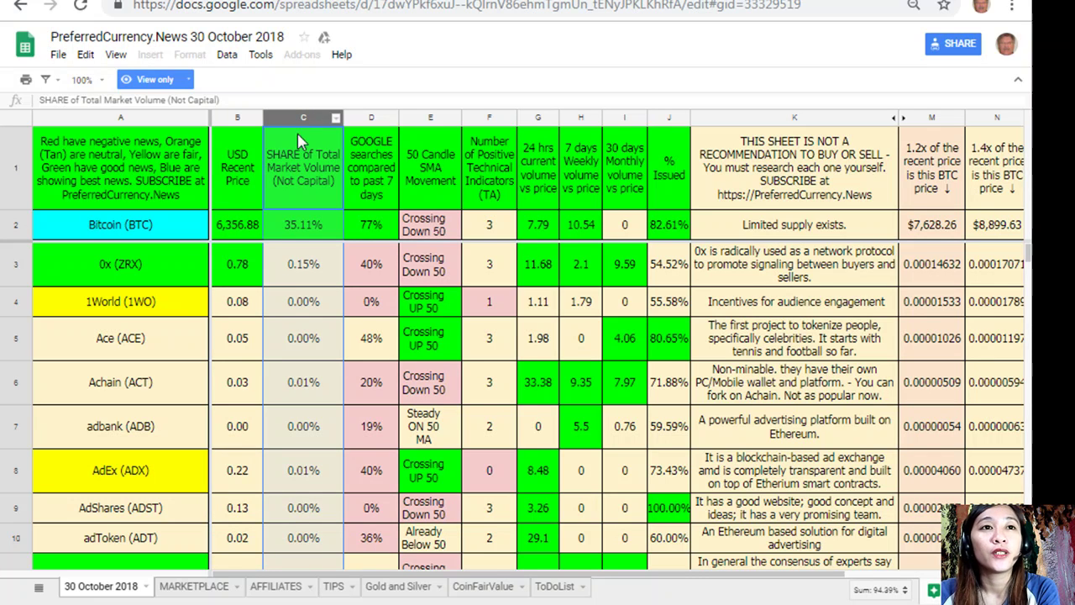
{"action": "left_click", "coordinate": [374, 120]}
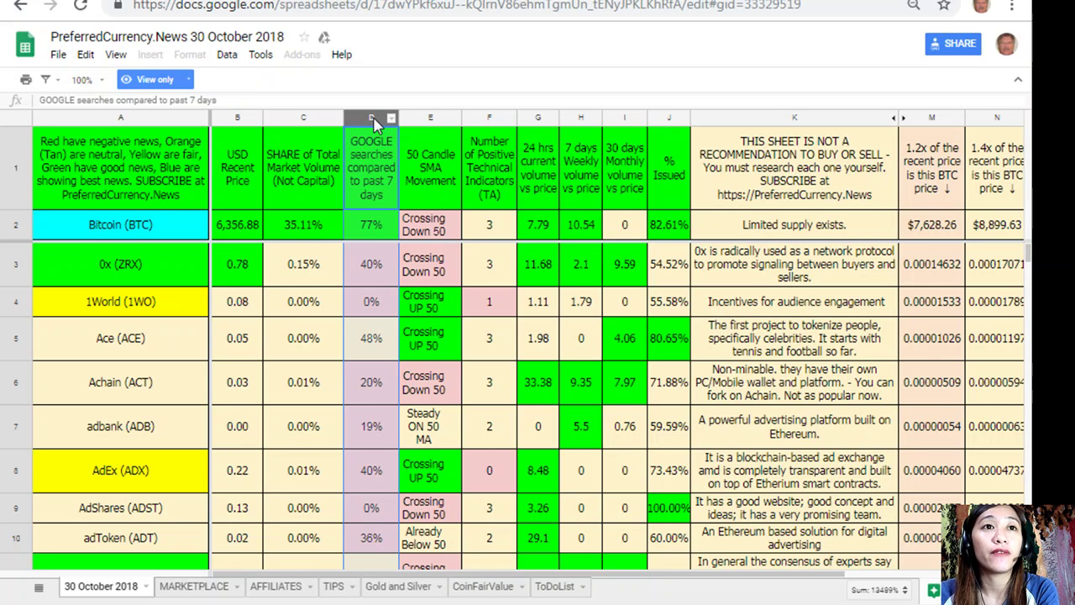
{"action": "left_click", "coordinate": [436, 122]}
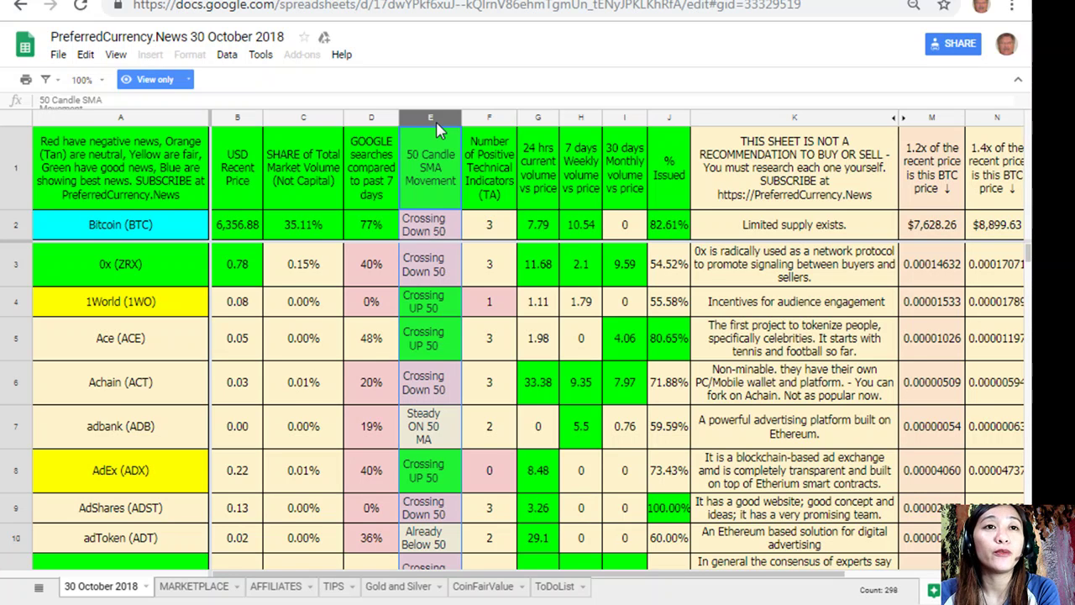
{"action": "left_click", "coordinate": [496, 122]}
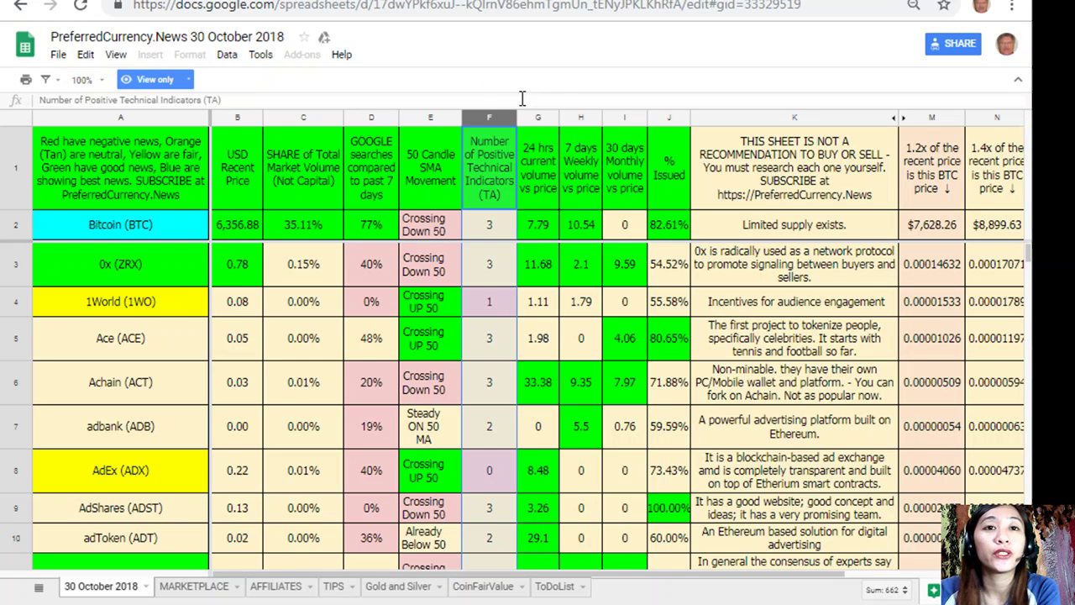
{"action": "left_click", "coordinate": [542, 120]}
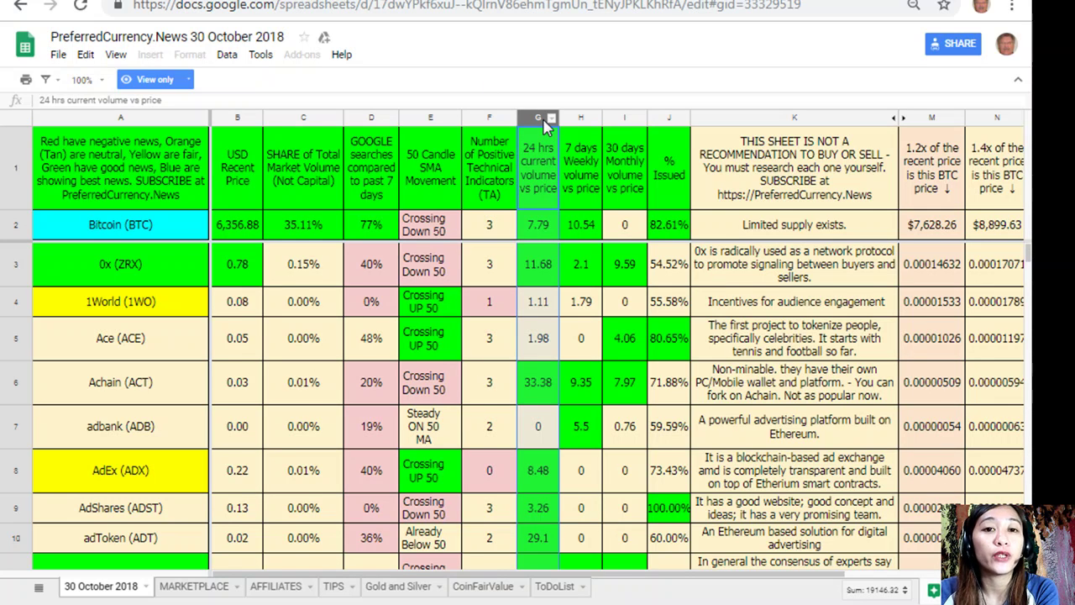
{"action": "left_click", "coordinate": [576, 120]}
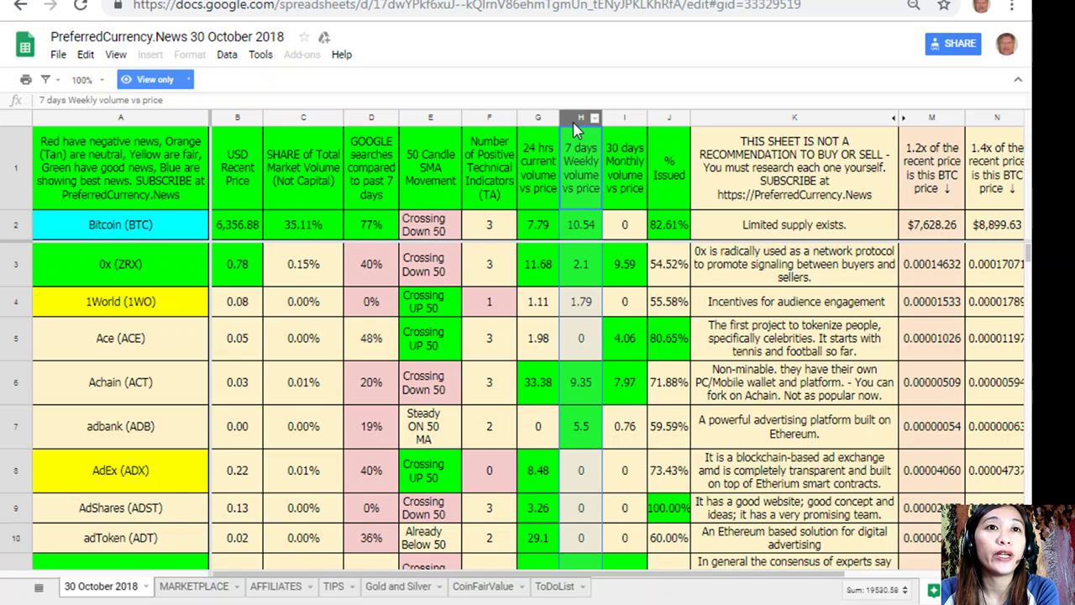
{"action": "left_click", "coordinate": [622, 122]}
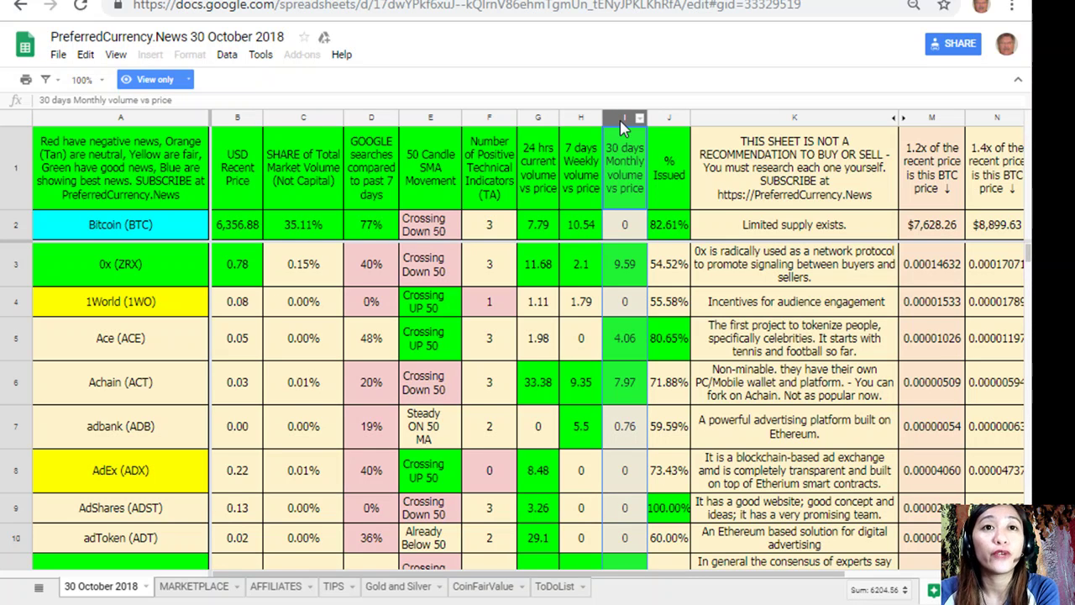
{"action": "left_click", "coordinate": [673, 124]}
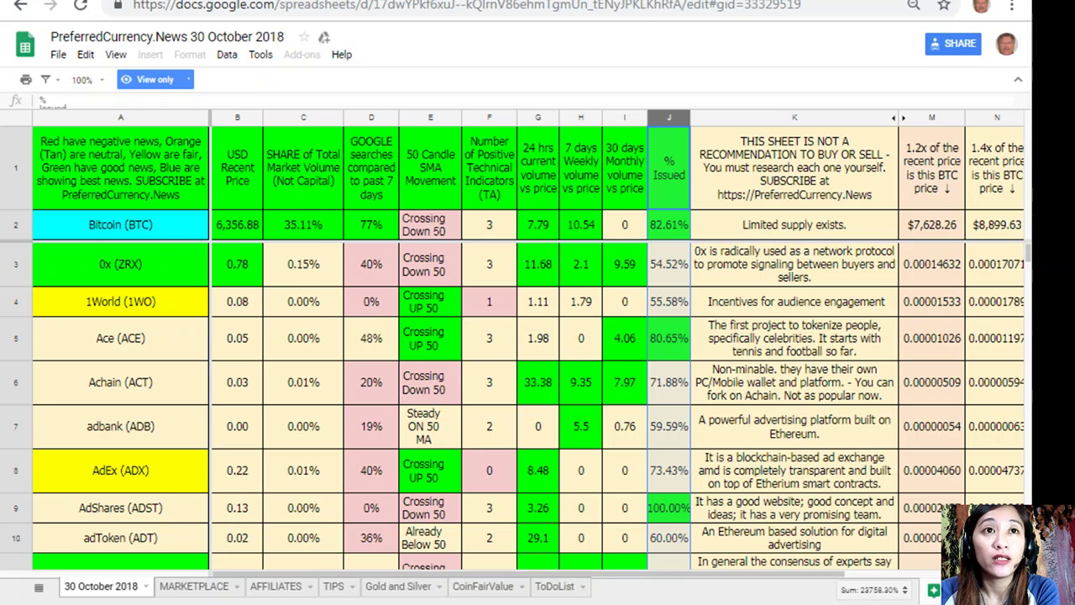
Make a copy of the spreadsheet in My Drive, keeping the suggested name
{"action": "left_click", "coordinate": [58, 54]}
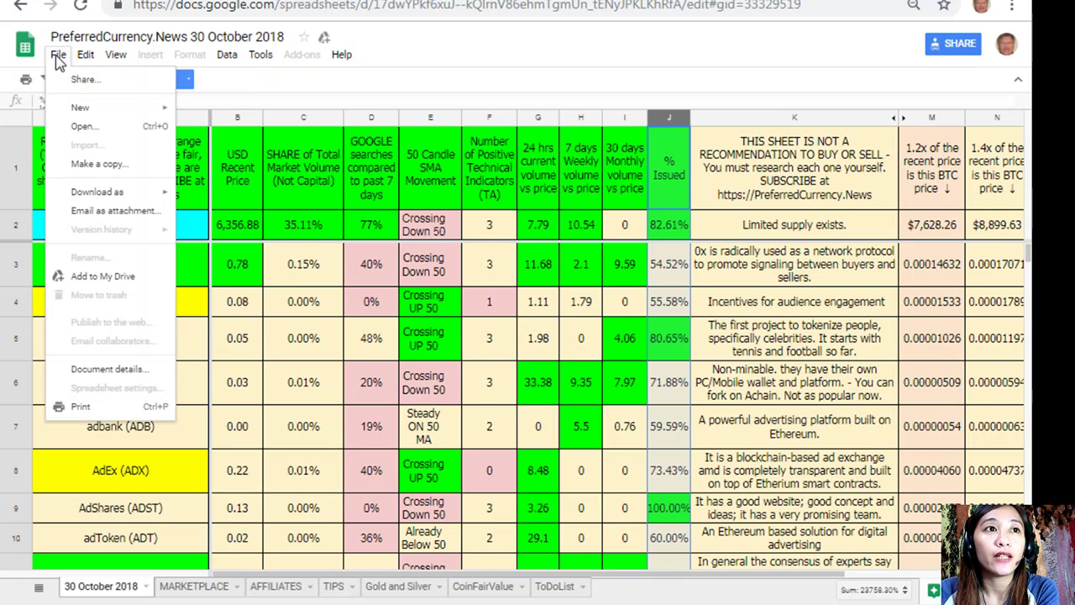
{"action": "left_click", "coordinate": [65, 168]}
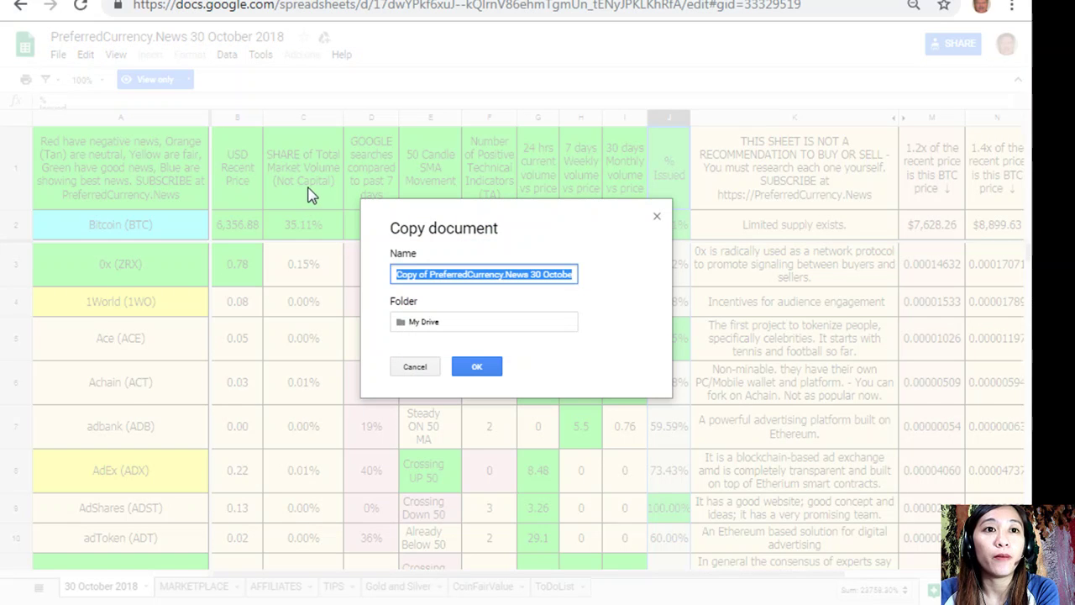
{"action": "left_click", "coordinate": [474, 370]}
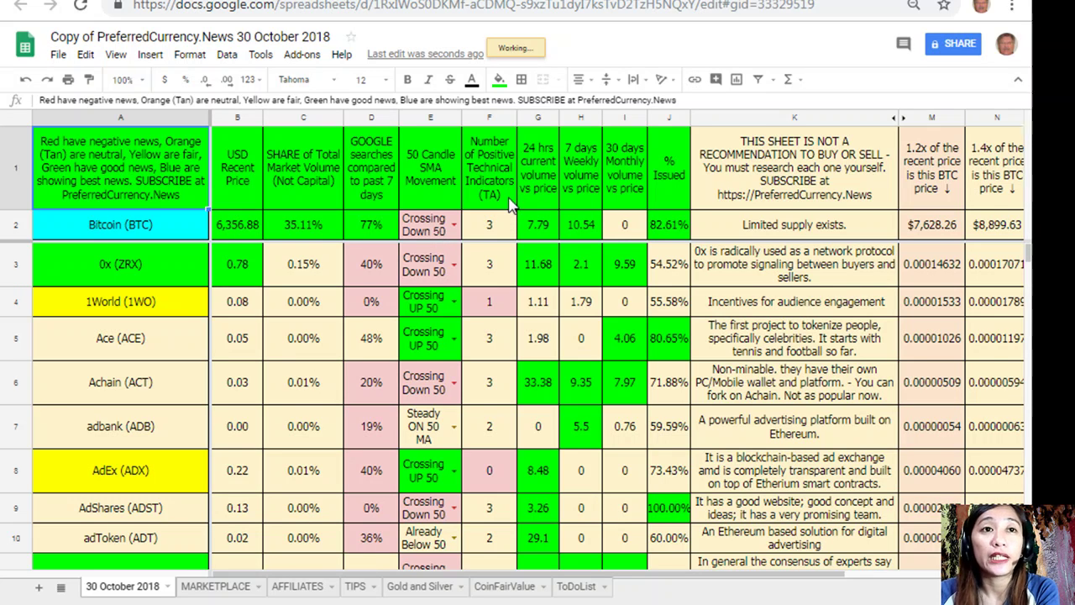
Sort the copied sheet Z to A by the Number of Positive Technical Indicators column
{"action": "left_click", "coordinate": [479, 117]}
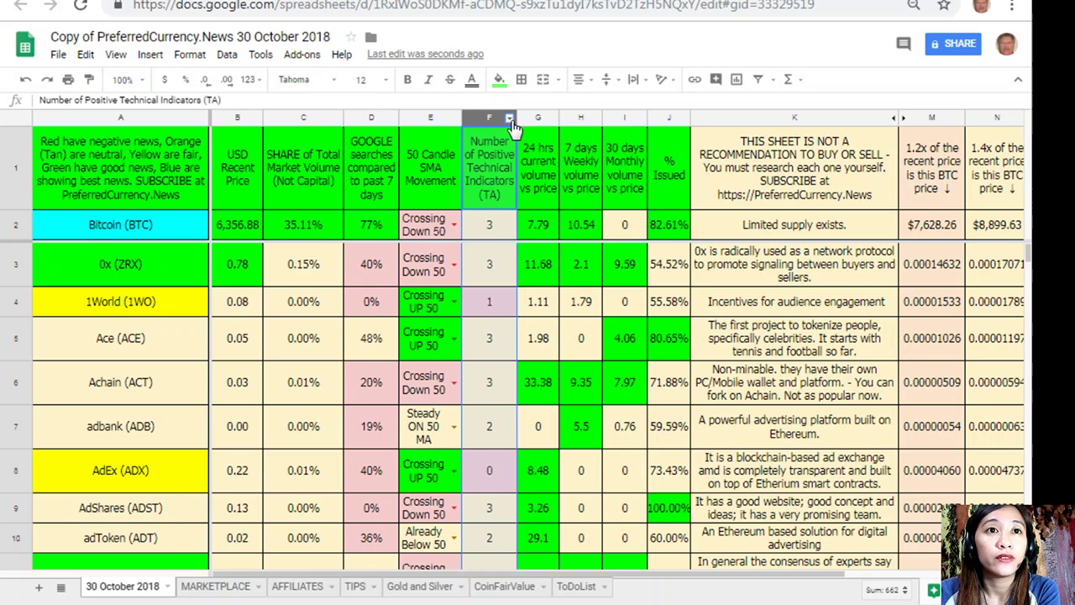
{"action": "right_click", "coordinate": [507, 120]}
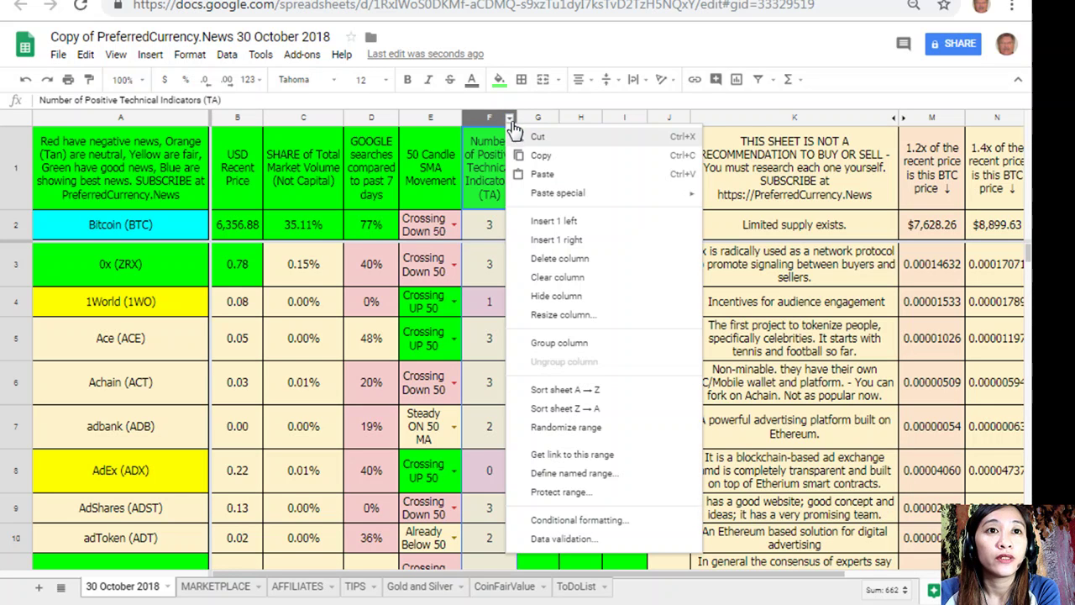
{"action": "left_click", "coordinate": [563, 409]}
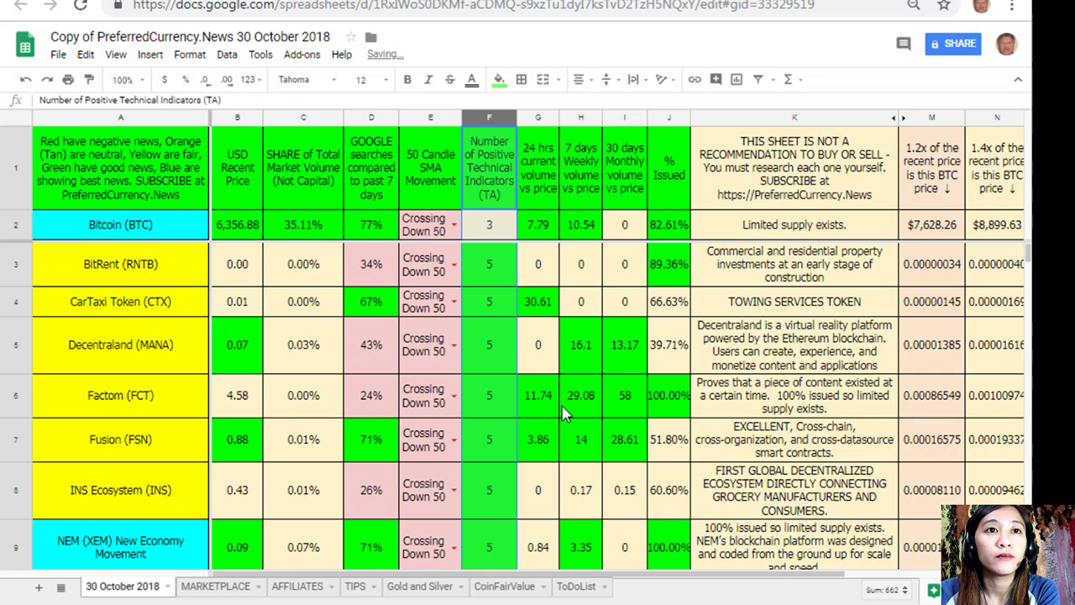
Examine the positive technical indicator scores of the sorted coins, row by row from BitRent (RNTB) to UTRUST (UTK)
{"action": "left_click", "coordinate": [492, 270]}
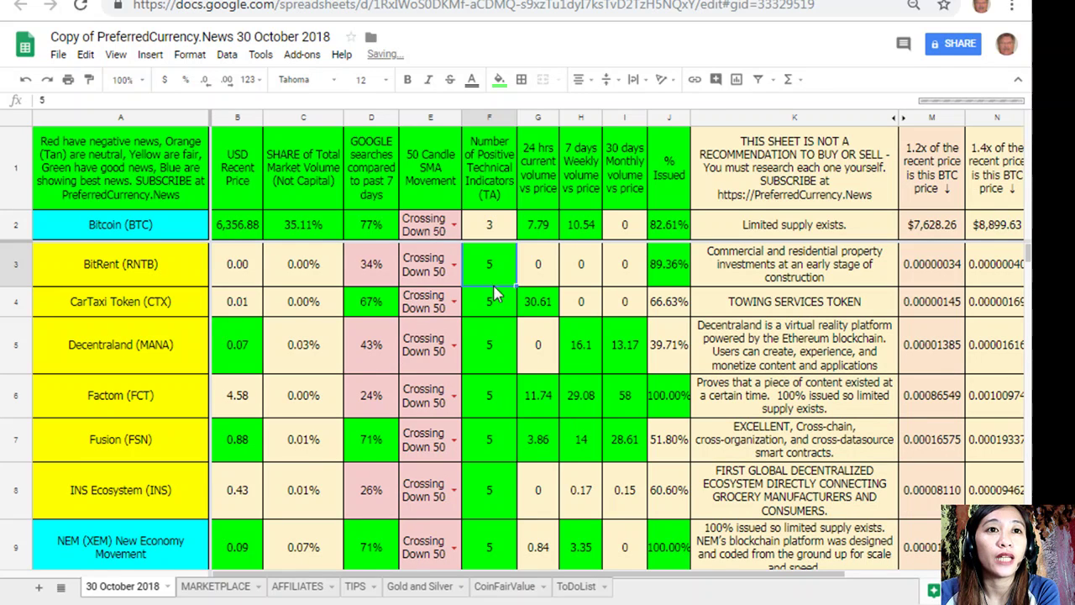
{"action": "left_click", "coordinate": [496, 311]}
{"action": "left_click", "coordinate": [503, 345]}
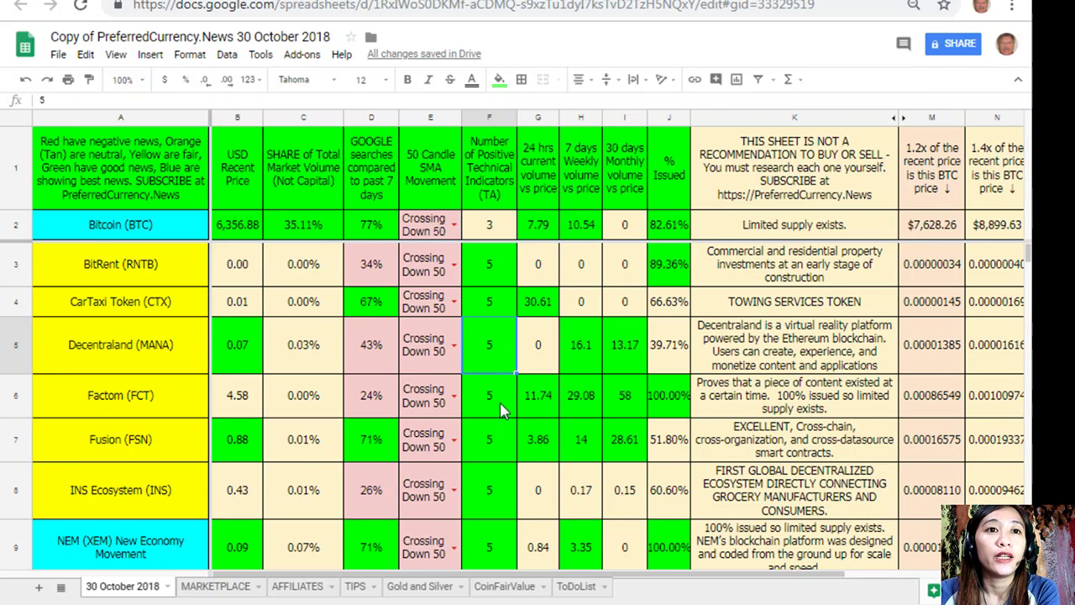
{"action": "left_click", "coordinate": [500, 399]}
{"action": "left_click", "coordinate": [501, 282]}
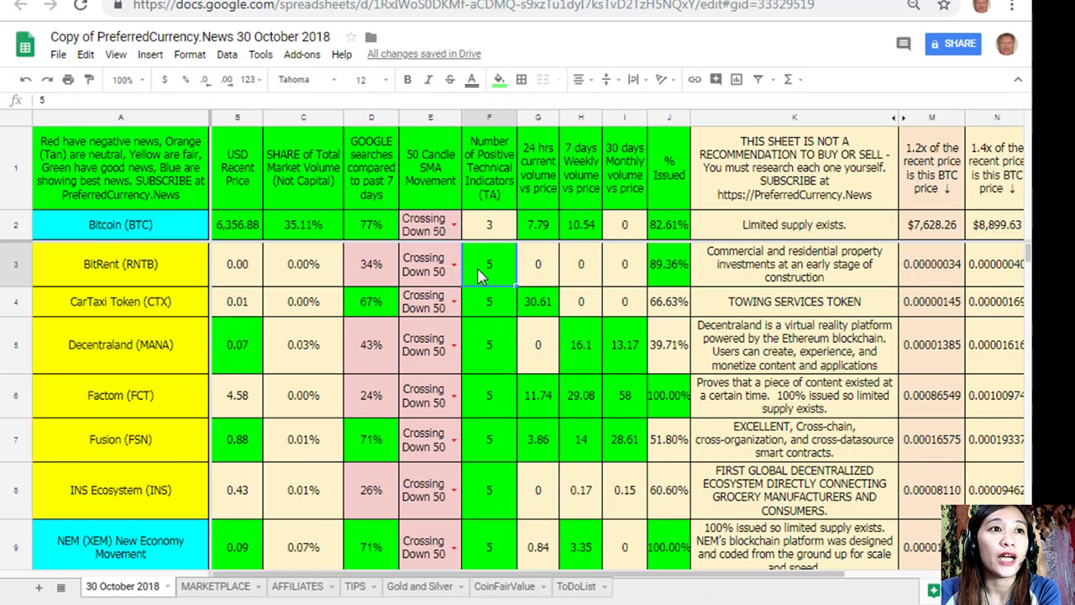
{"action": "left_click", "coordinate": [483, 313]}
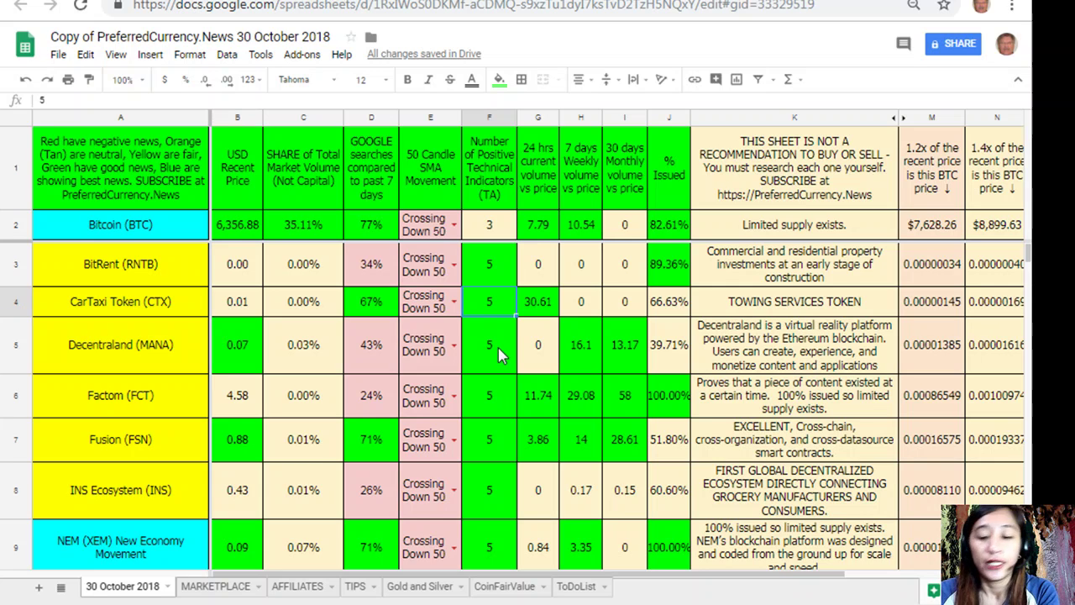
{"action": "left_click", "coordinate": [512, 354]}
{"action": "key", "text": "Down"}
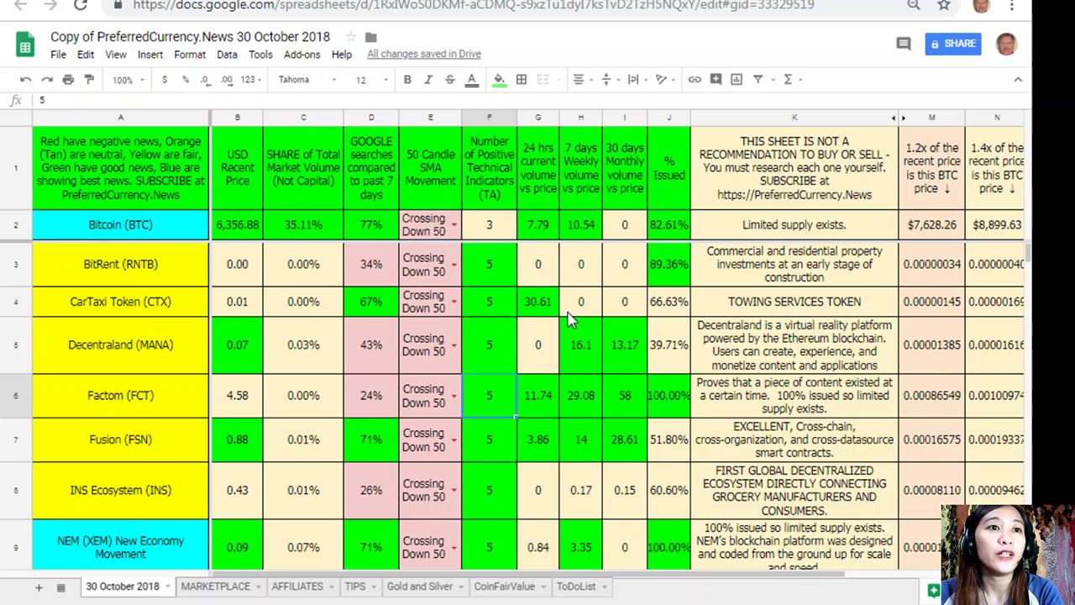
{"action": "key", "text": "Down"}
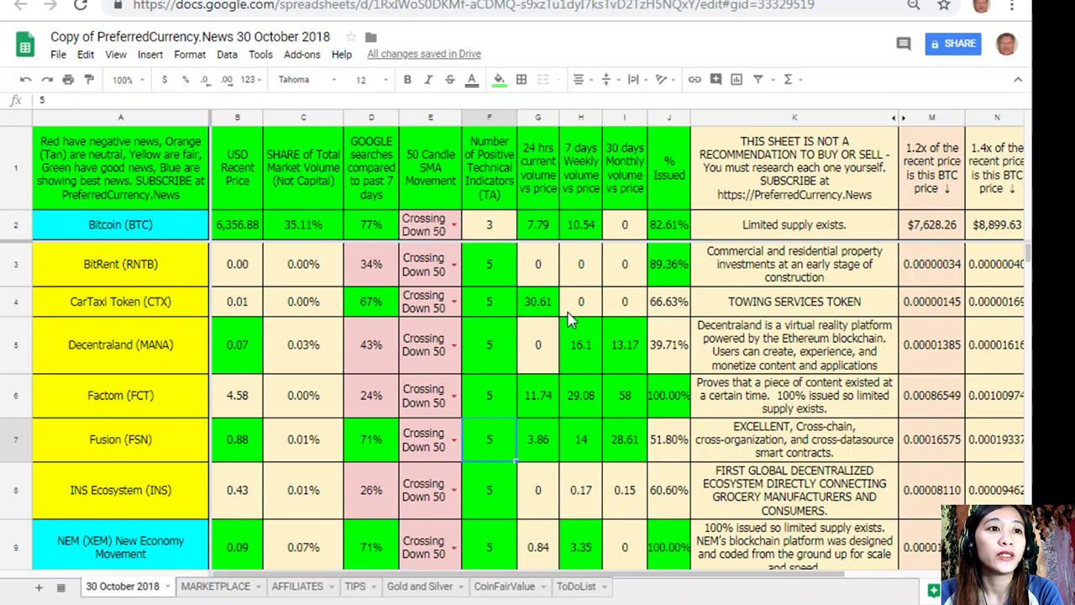
{"action": "key", "text": "Down"}
{"action": "key", "text": "Down"}
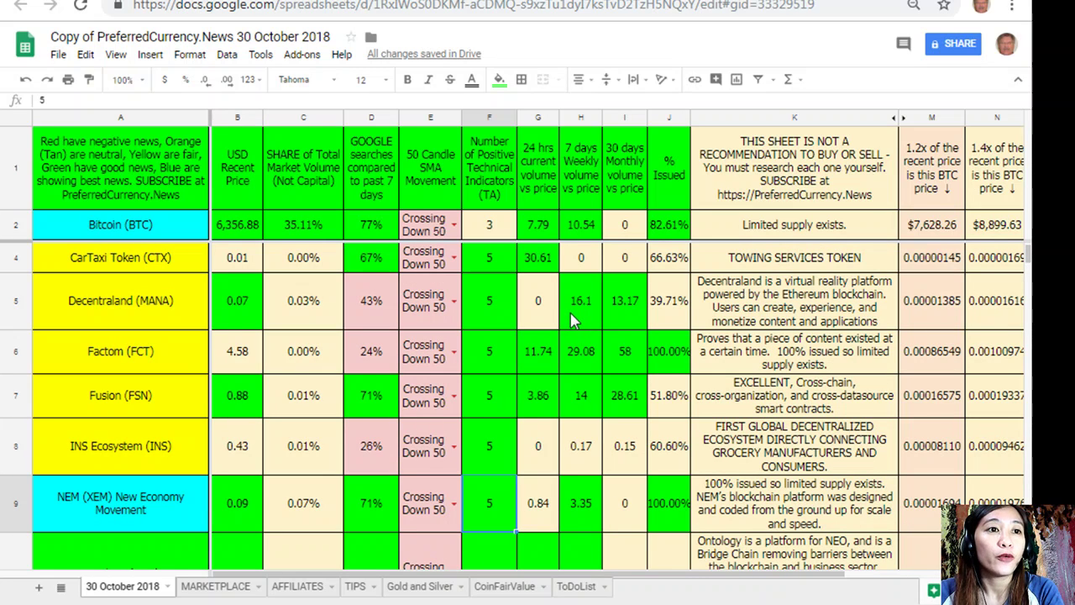
{"action": "key", "text": "Down"}
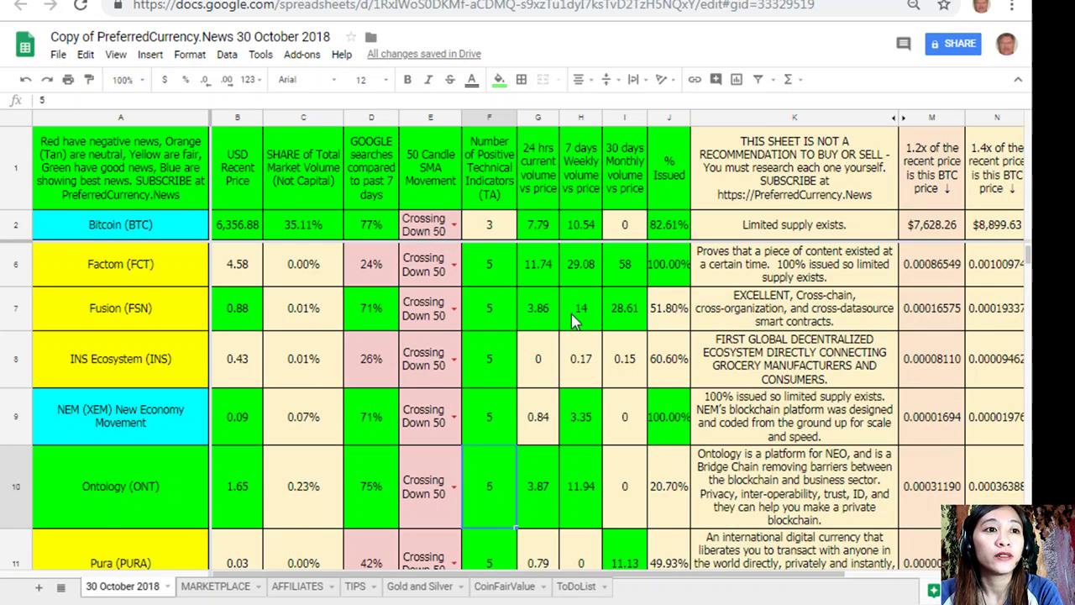
{"action": "key", "text": "Down"}
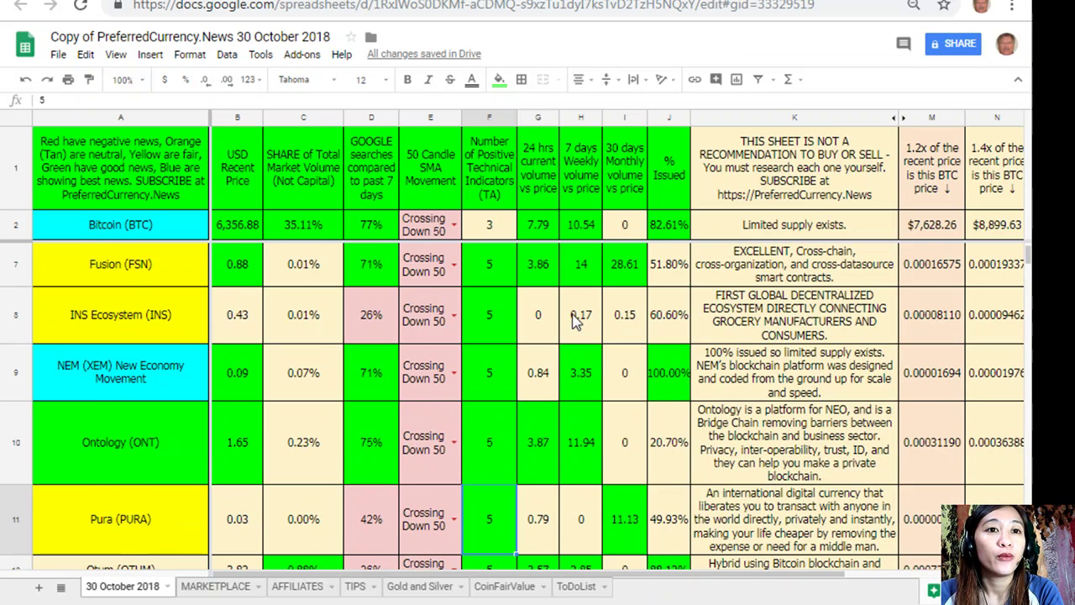
{"action": "key", "text": "Down"}
{"action": "key", "text": "Down"}
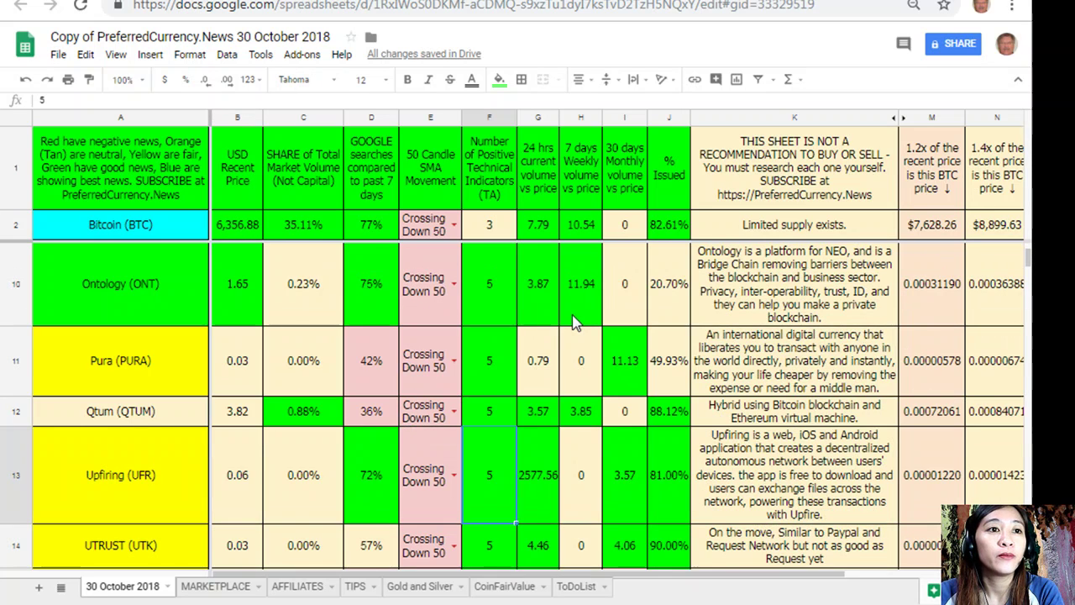
{"action": "key", "text": "Down"}
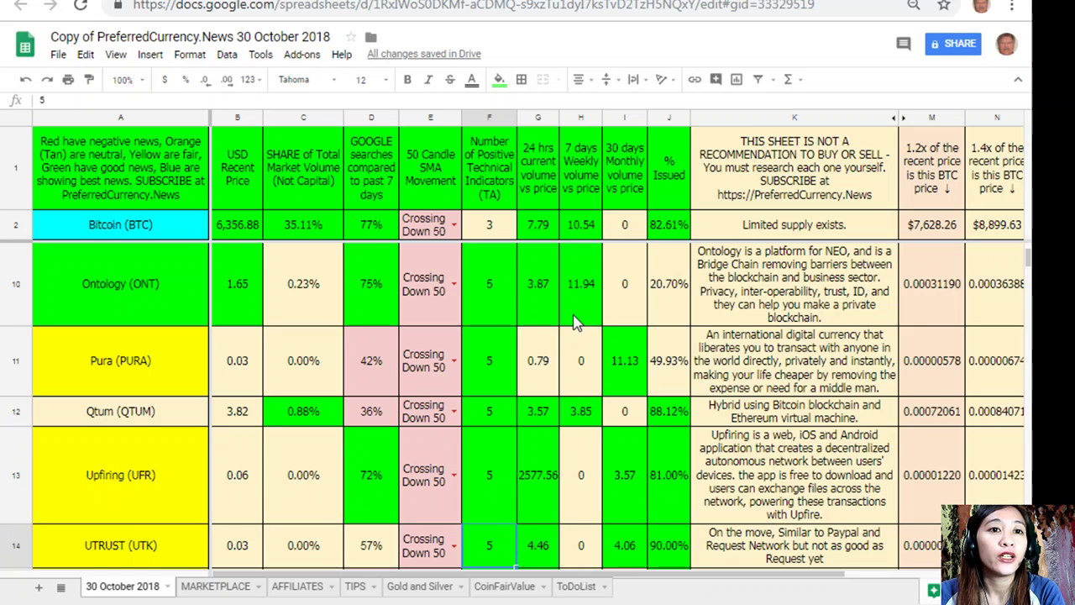
Examine the positive technical indicator scores from Viberate (VIB) and ZCoin (XZC) to the row below, and go back up to Ontology (ONT)
{"action": "key", "text": "Down"}
{"action": "key", "text": "Down"}
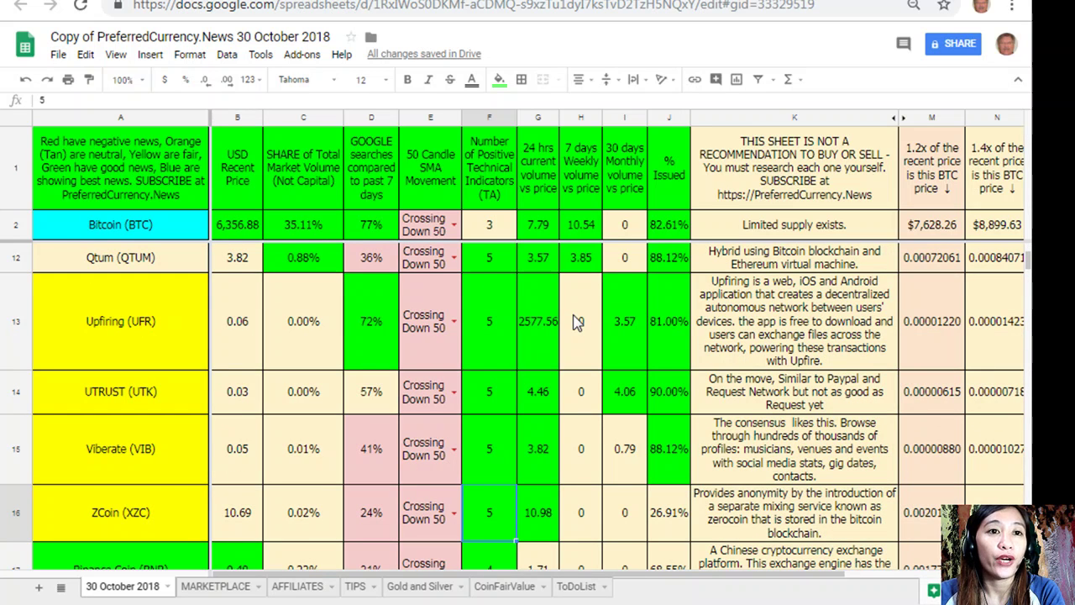
{"action": "key", "text": "Down"}
{"action": "key", "text": "Up"}
{"action": "key", "text": "Up"}
{"action": "key", "text": "Up"}
{"action": "key", "text": "Up"}
{"action": "key", "text": "Up"}
{"action": "key", "text": "Up"}
{"action": "key", "text": "Up"}
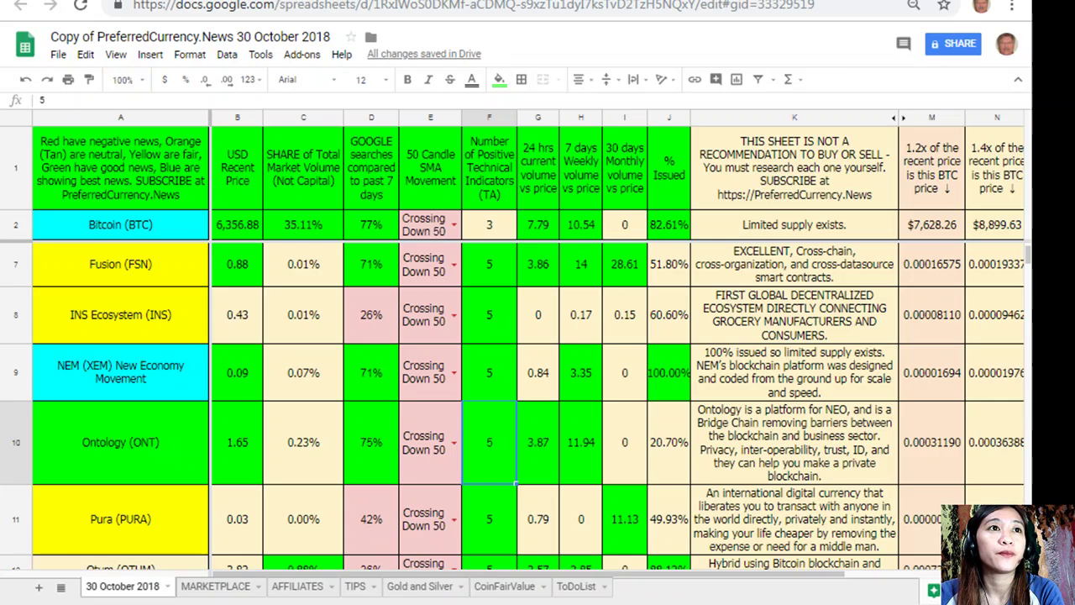
Switch to the newsletter archive page and review its volume, technical price action, weekly trade-volume and Google search coin lists through the affiliate section
{"action": "key", "text": "ctrl+Tab"}
{"action": "scroll", "coordinate": [881, 297], "scroll_direction": "down", "scroll_amount": 2}
{"action": "scroll", "coordinate": [881, 297], "scroll_direction": "down", "scroll_amount": 5}
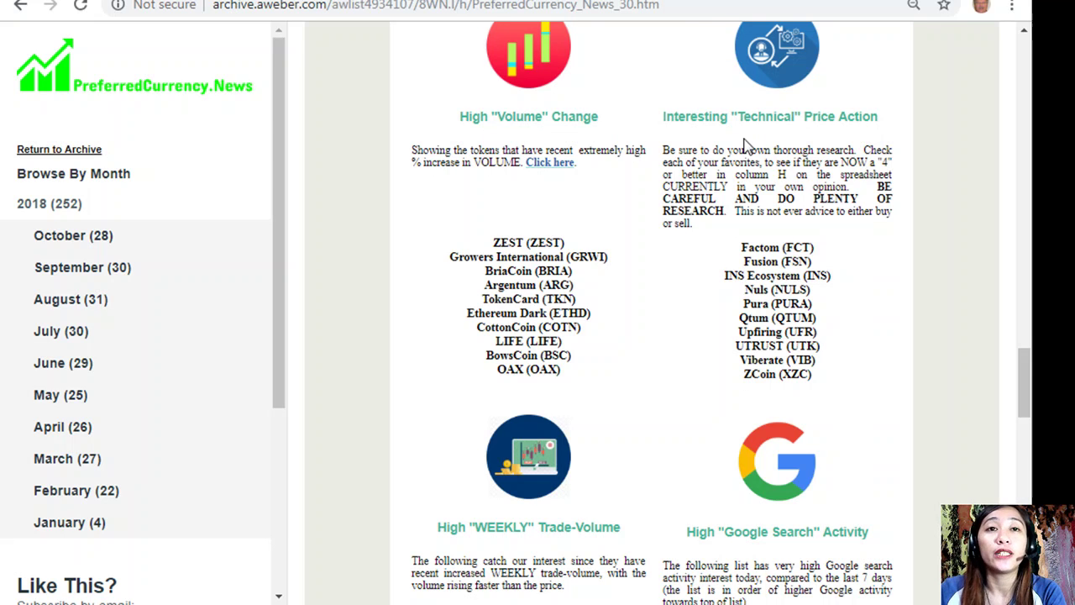
{"action": "scroll", "coordinate": [785, 186], "scroll_direction": "down", "scroll_amount": 2}
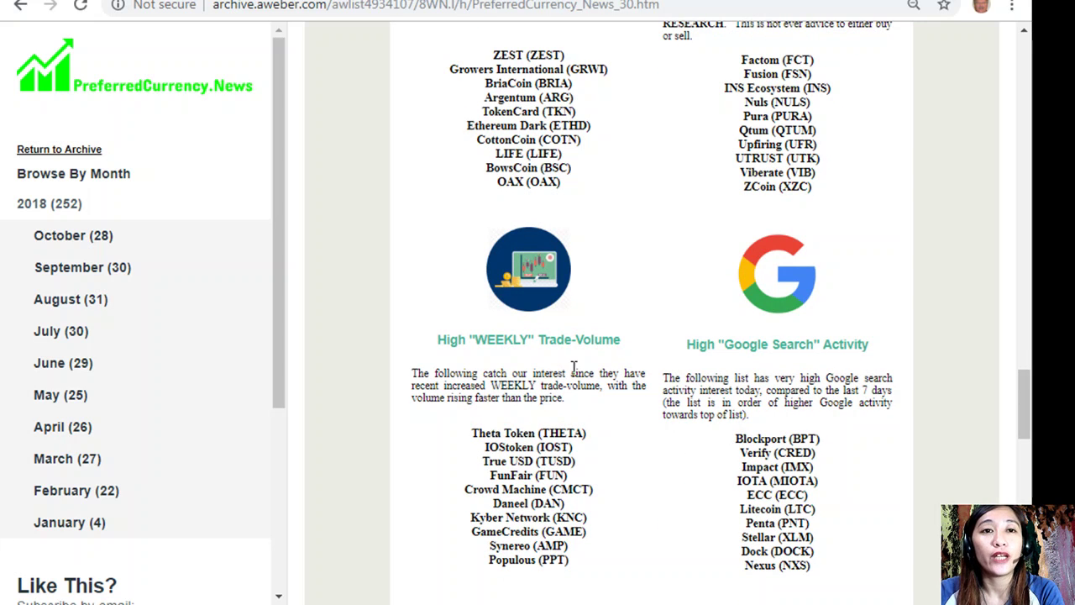
{"action": "scroll", "coordinate": [792, 405], "scroll_direction": "down", "scroll_amount": 1}
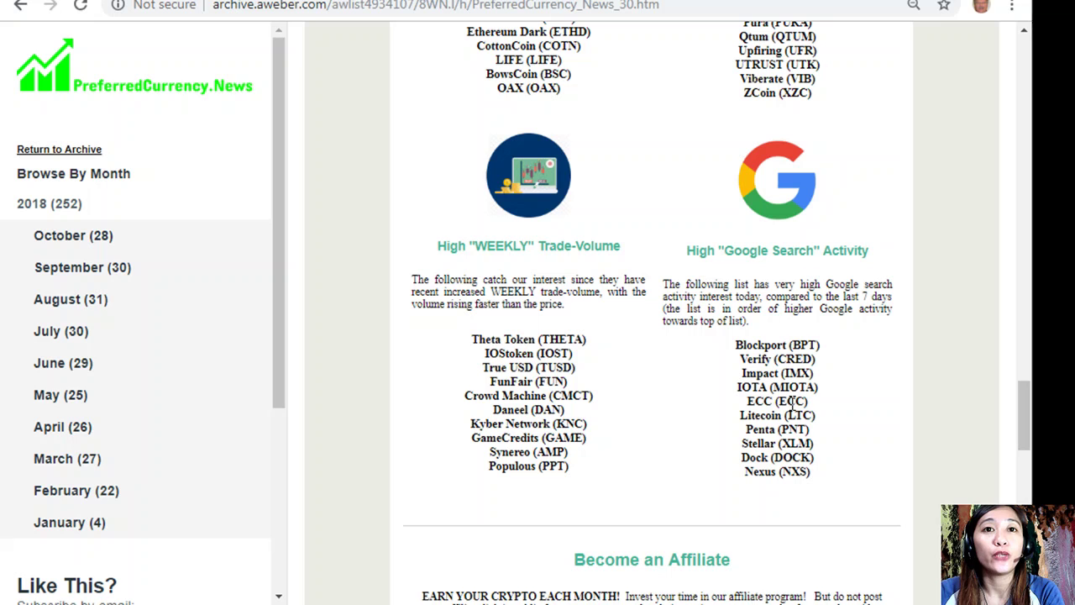
{"action": "scroll", "coordinate": [792, 405], "scroll_direction": "down", "scroll_amount": 5}
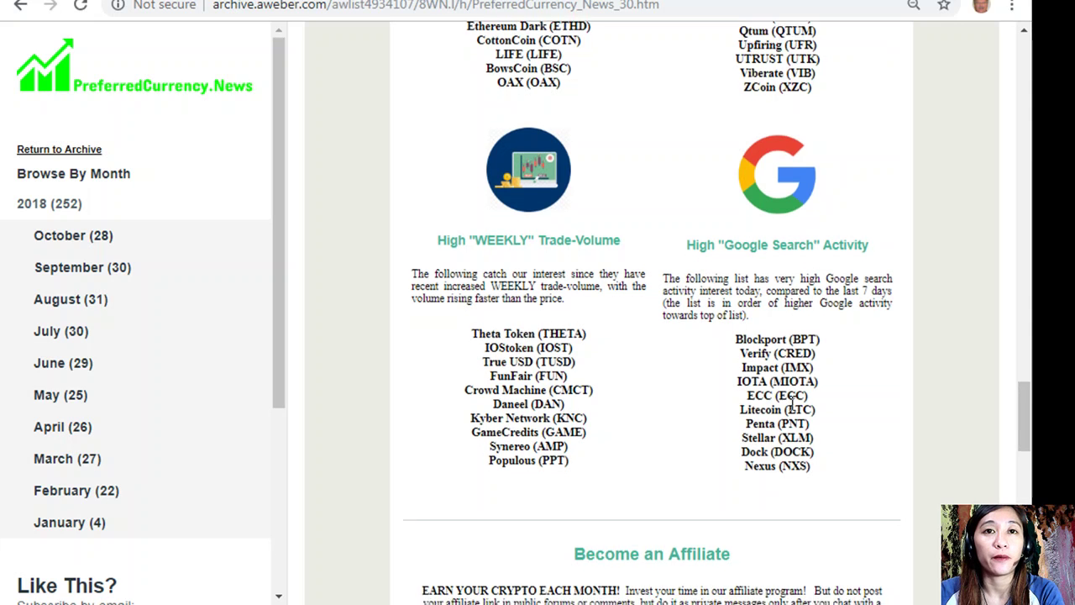
{"action": "scroll", "coordinate": [793, 410], "scroll_direction": "down", "scroll_amount": 1}
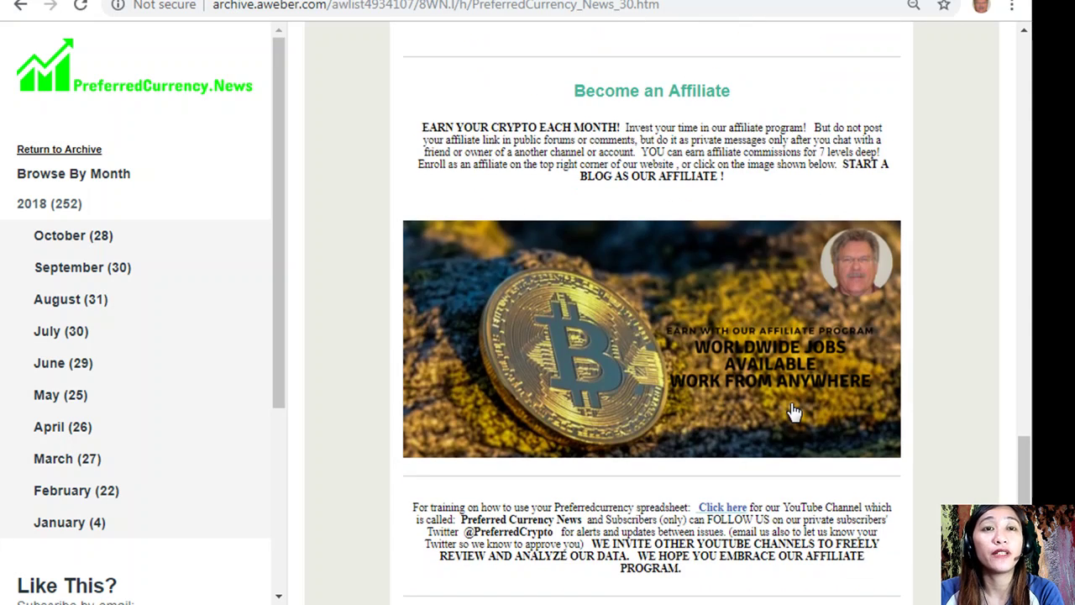